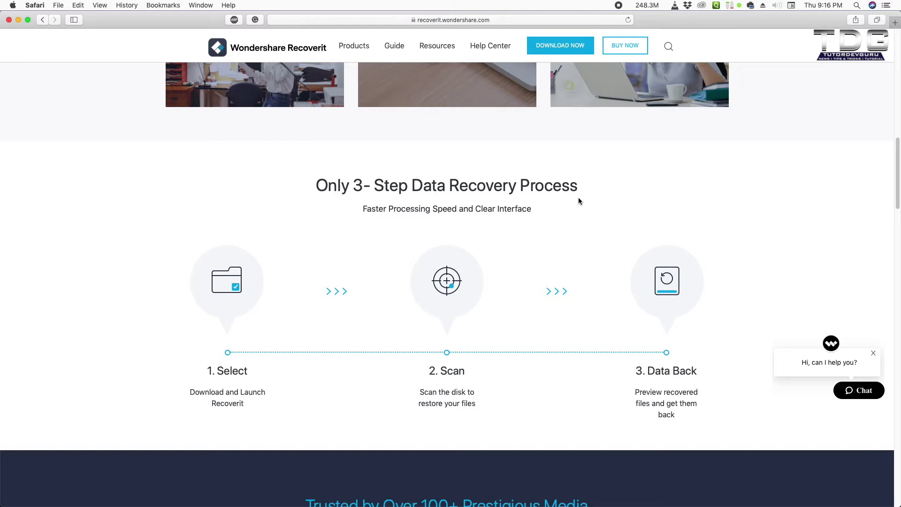
Step: Review the three-step data recovery process and the media reviews on the Recoverit web page
left_click_drag(191, 389, 266, 405)
left_click(322, 431)
left_click_drag(422, 390, 481, 403)
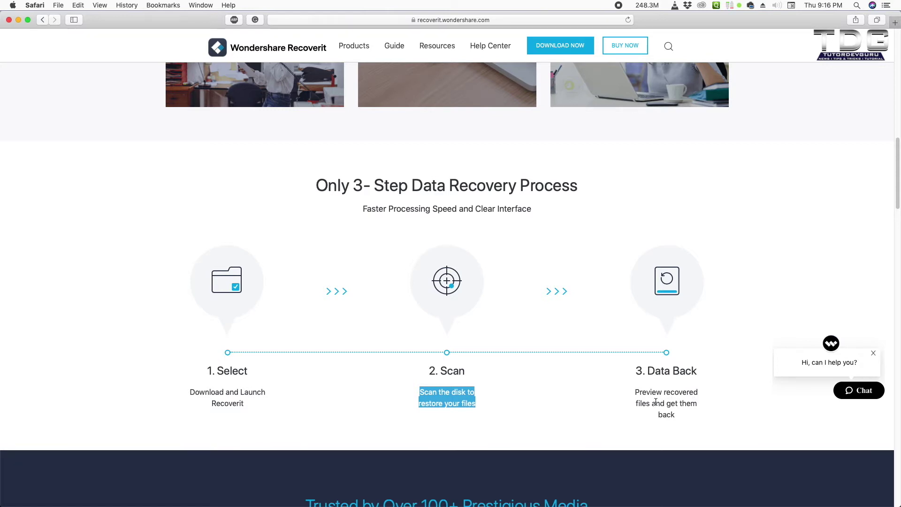
left_click_drag(636, 391, 674, 450)
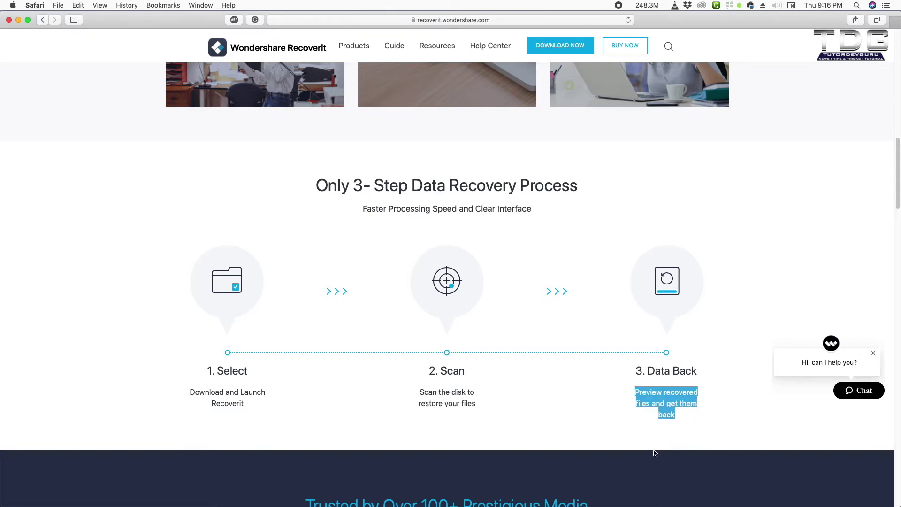
scroll(573, 434, "down", 6)
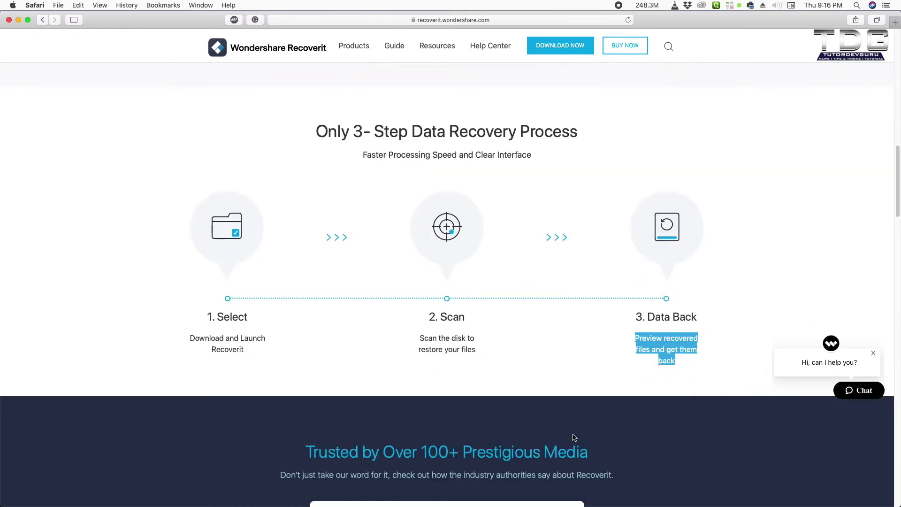
scroll(573, 434, "down", 3)
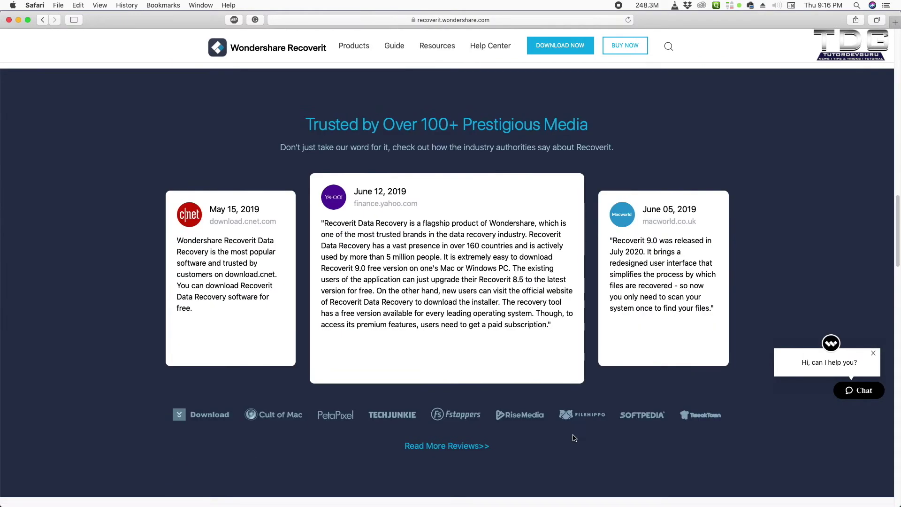
scroll(573, 435, "up", 15)
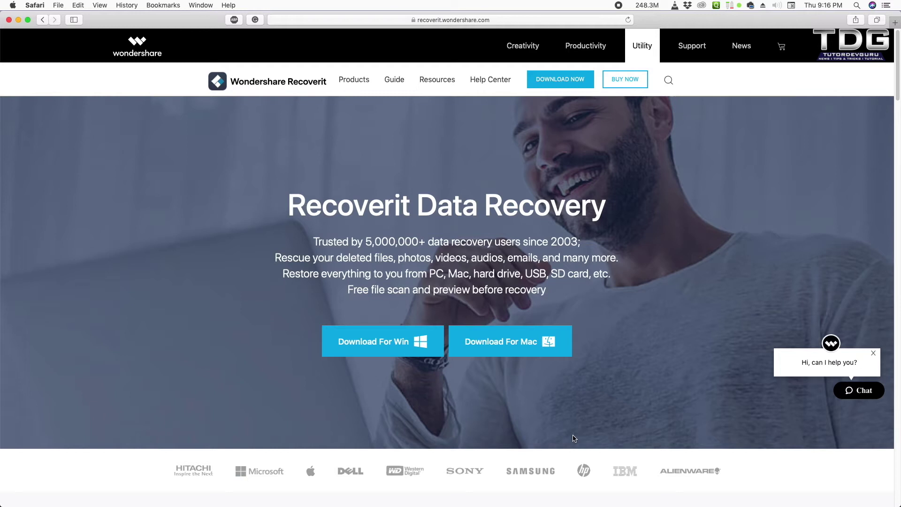
Step: Download the Mac version of Recoverit, allow downloads from the site, and show the installer in the Downloads folder
left_click(523, 347)
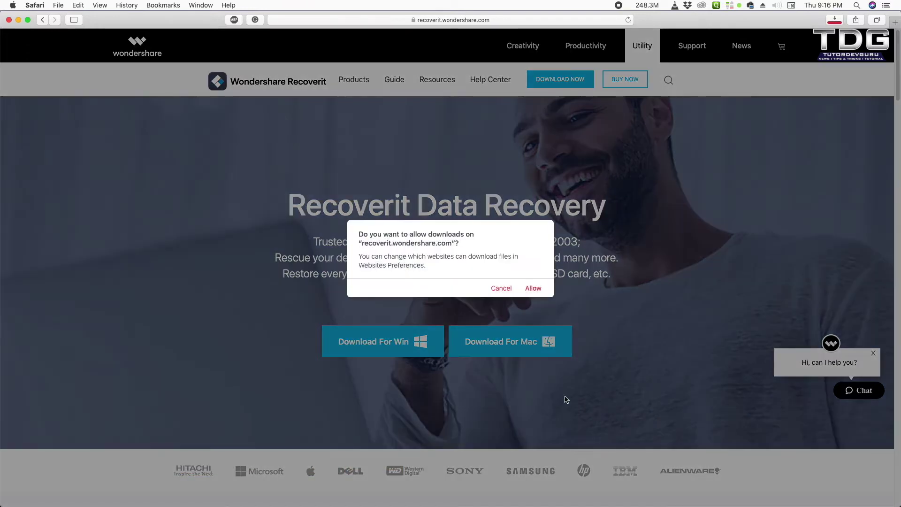
left_click(533, 288)
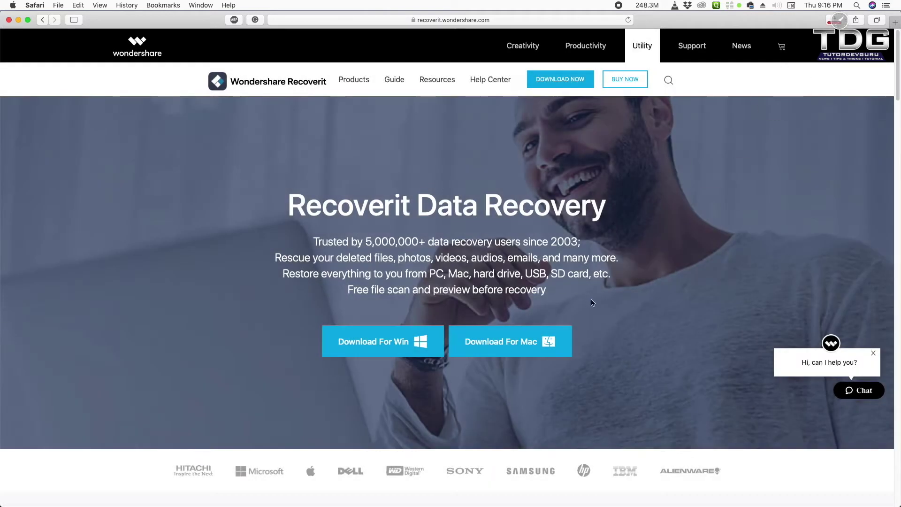
left_click(835, 21)
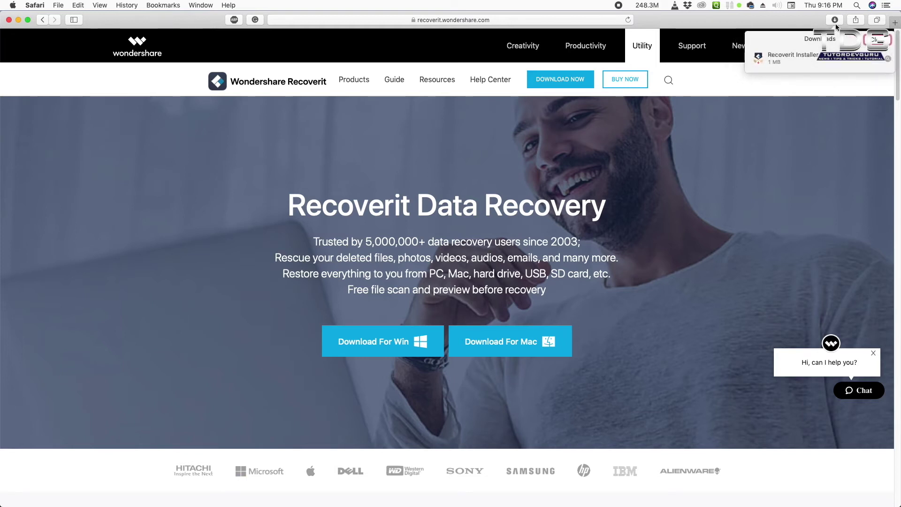
left_click(888, 60)
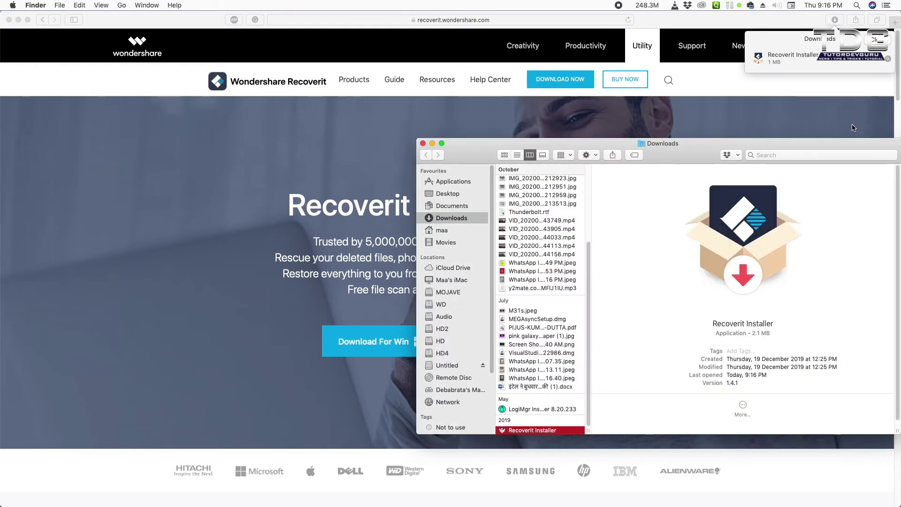
Step: Open the downloaded Recoverit Installer, launch Recoverit, and authorise its changes with the account password
left_click(556, 431)
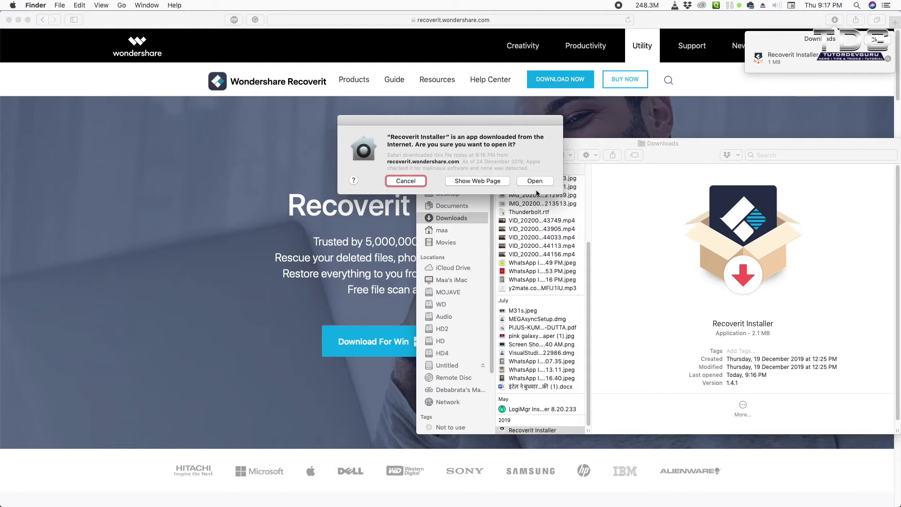
left_click(535, 181)
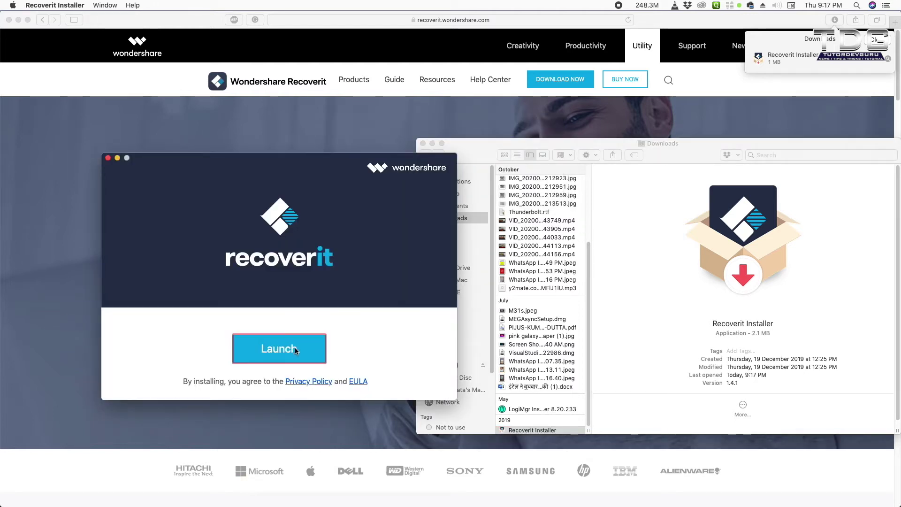
left_click(296, 350)
type("a")
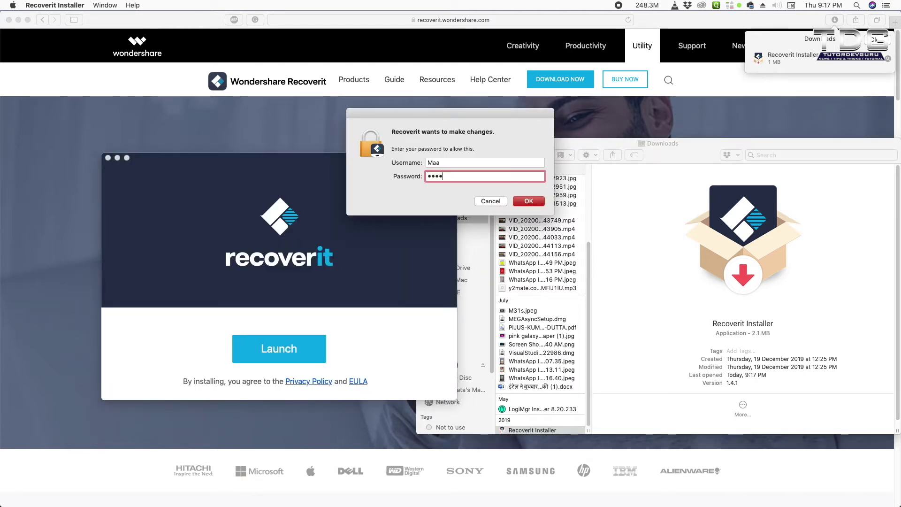
key("Return")
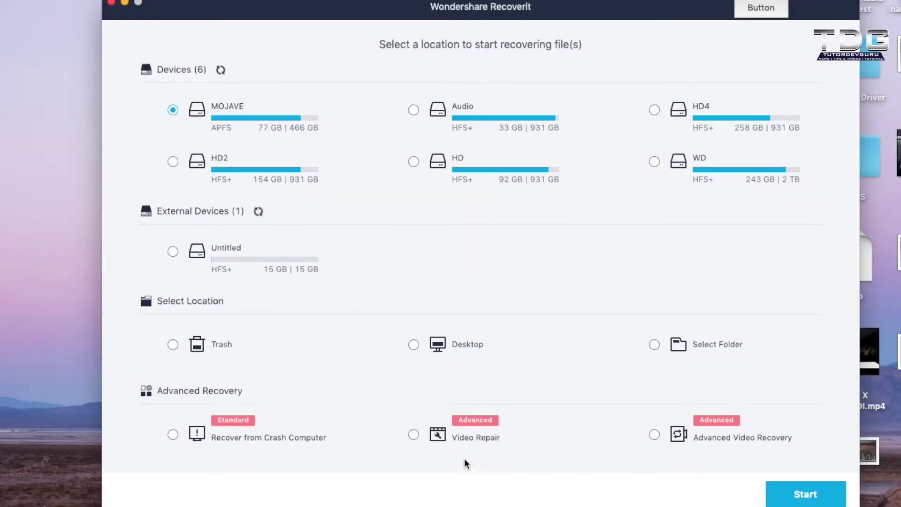
Step: Select Advanced Video Recovery and view the About information of Wondershare Recoverit
left_click(612, 376)
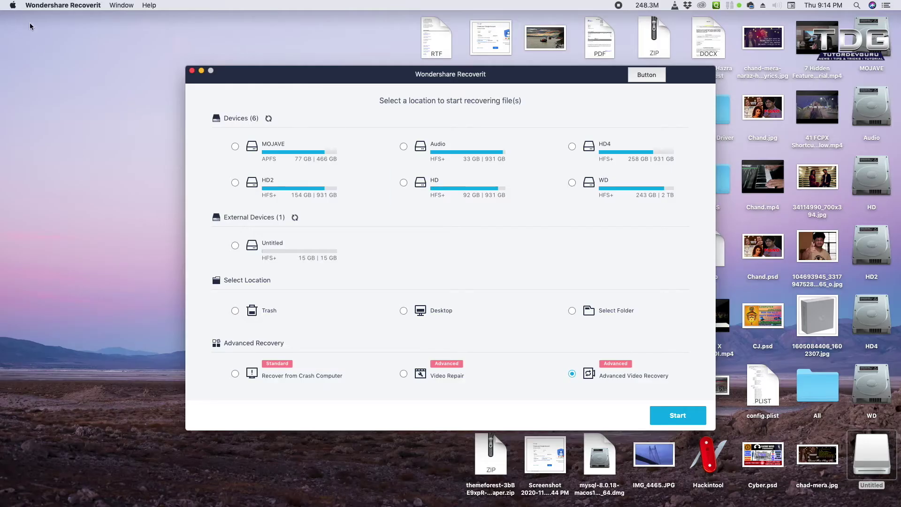
left_click(40, 6)
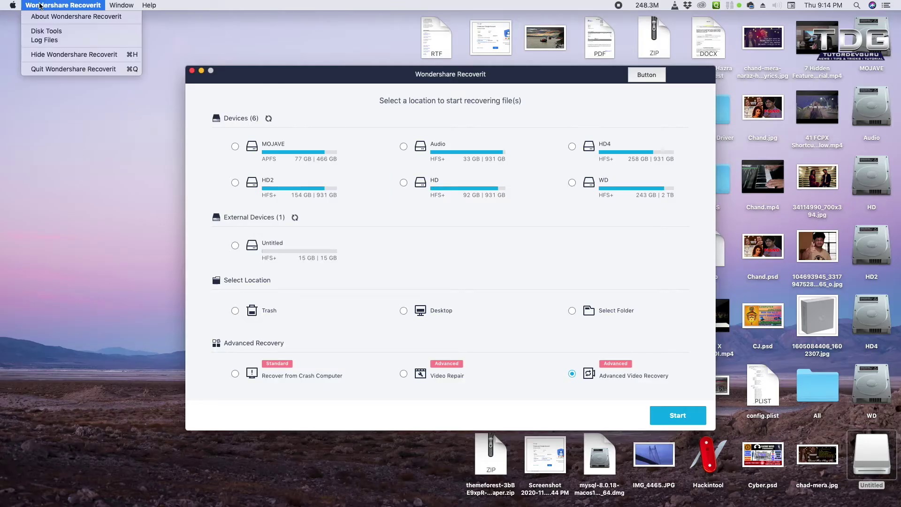
left_click(41, 16)
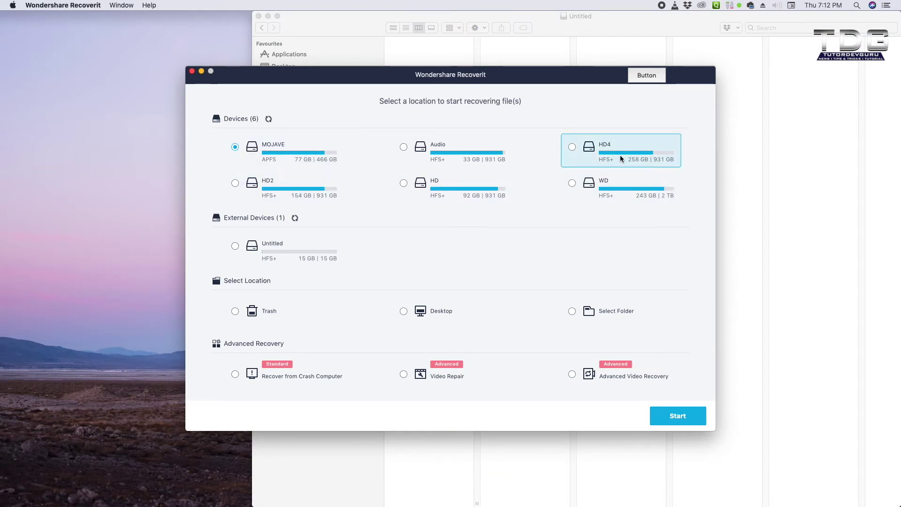
Step: Try the Trash and Select Folder locations, browse the MOJAVE drive in the folder chooser, and cancel the folder selection
left_click(572, 374)
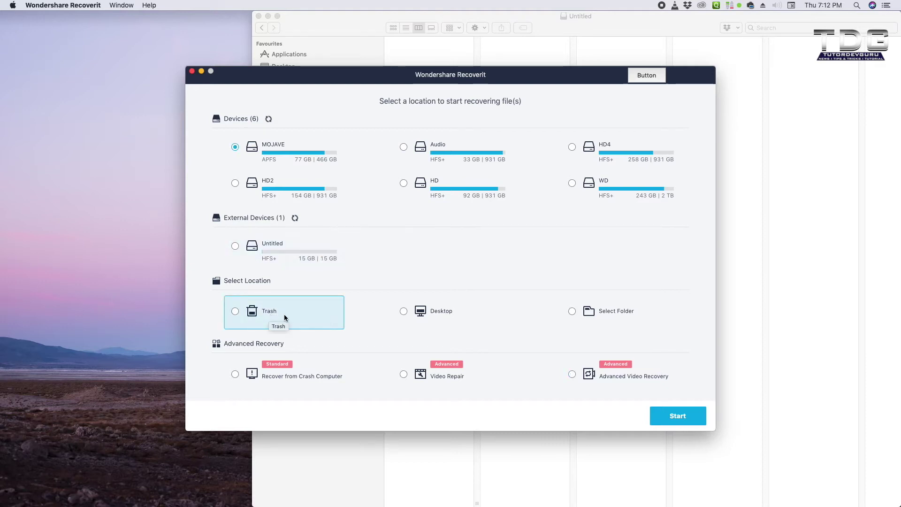
left_click(284, 314)
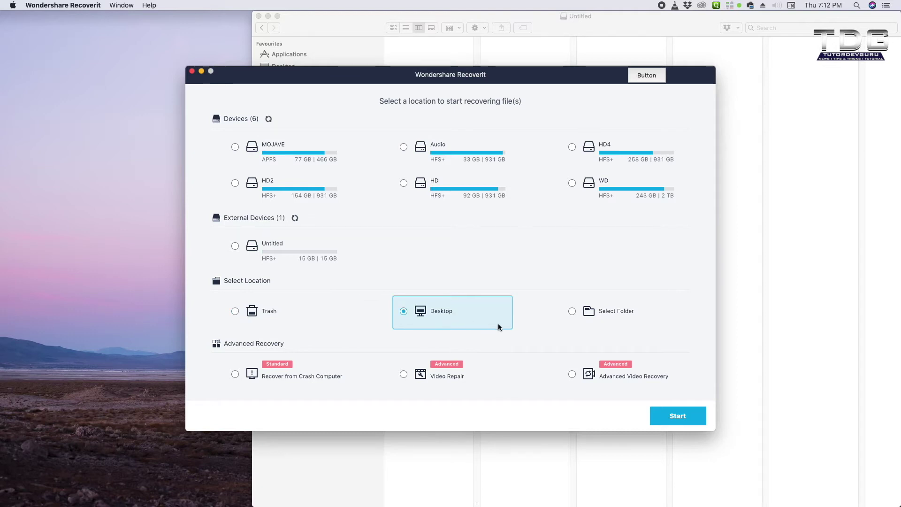
left_click(617, 310)
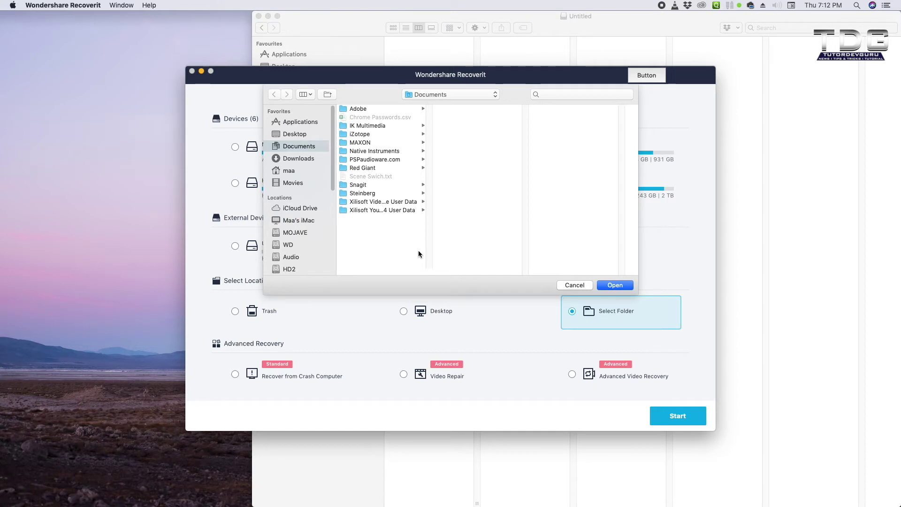
left_click(289, 245)
left_click(295, 232)
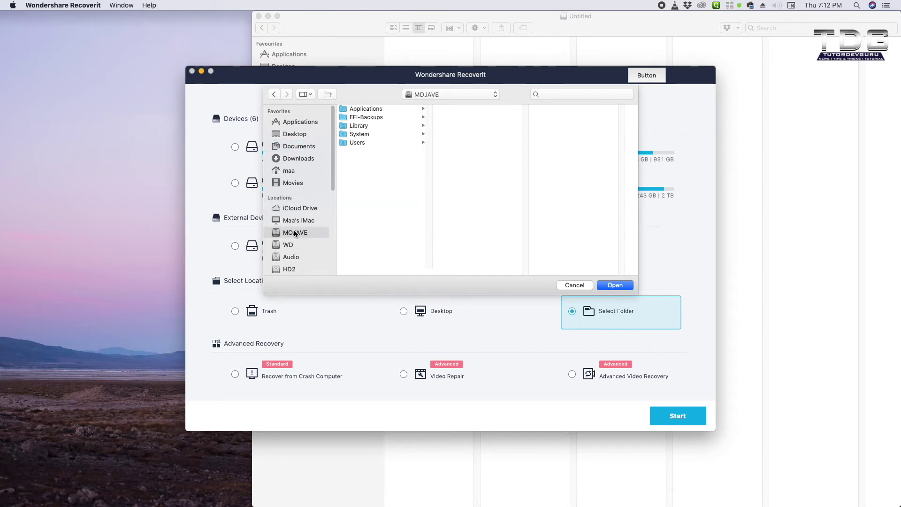
left_click(573, 289)
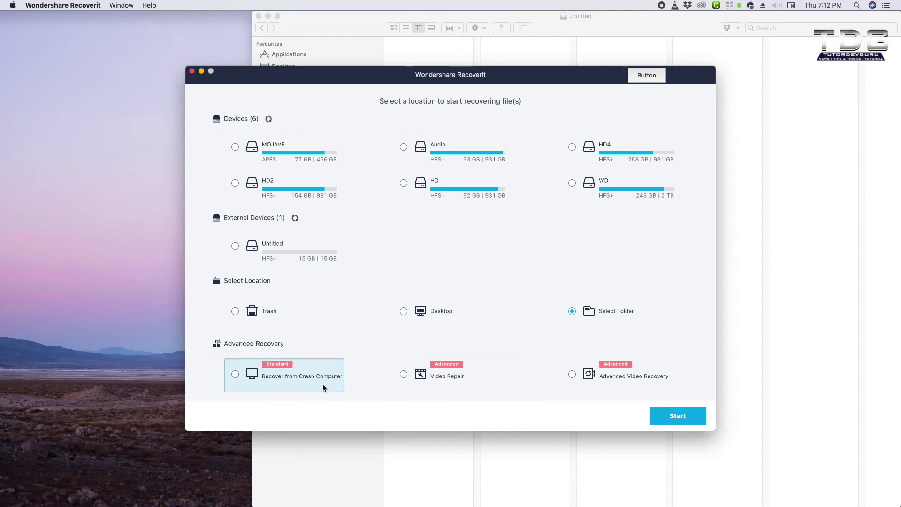
Step: Try the Video Repair and Advanced Video Recovery options and point out the external Untitled device
left_click(642, 383)
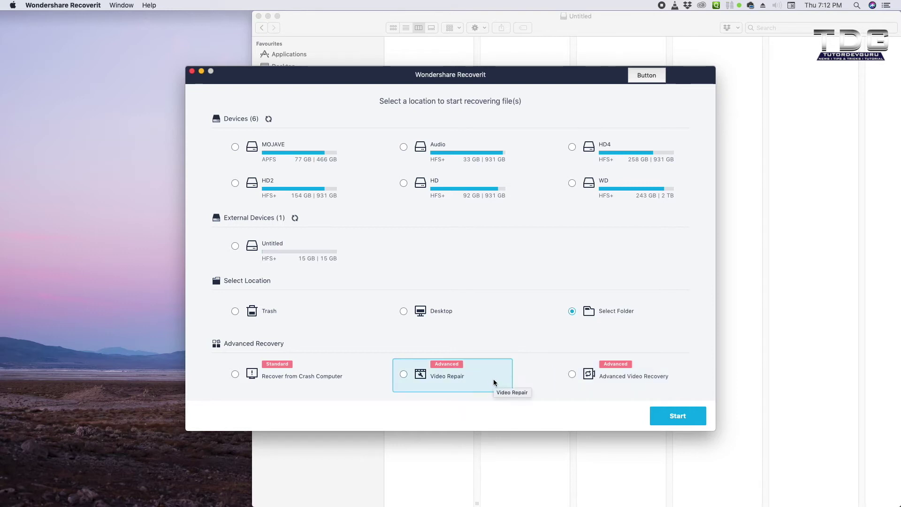
left_click(467, 384)
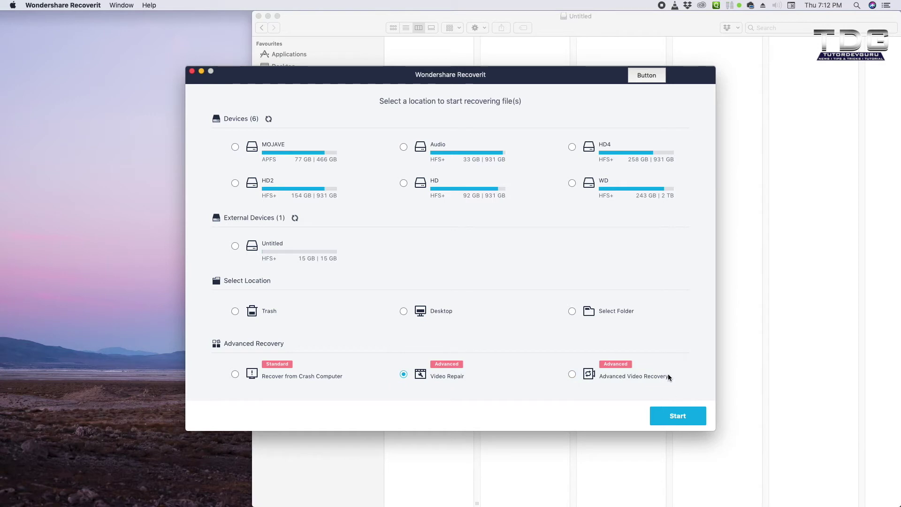
left_click(235, 248)
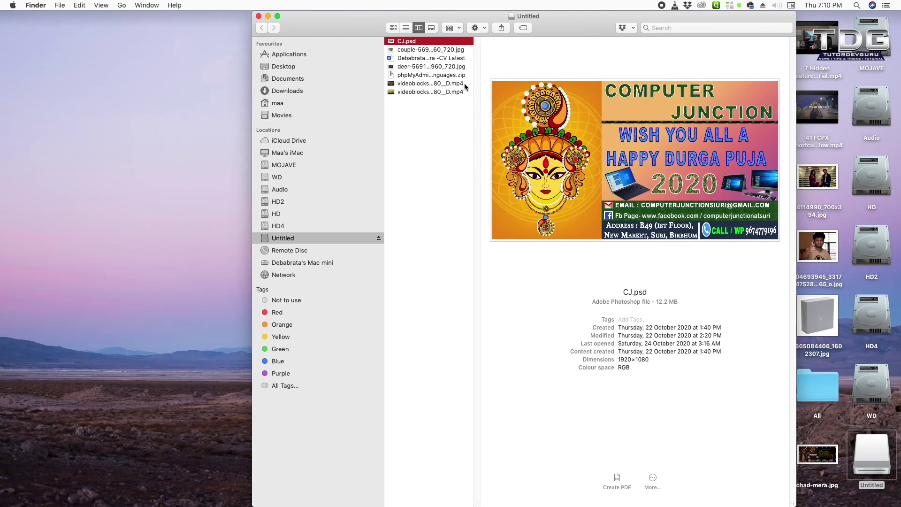
Step: Switch to Finder and preview the files on the Untitled drive one after another
key("Down")
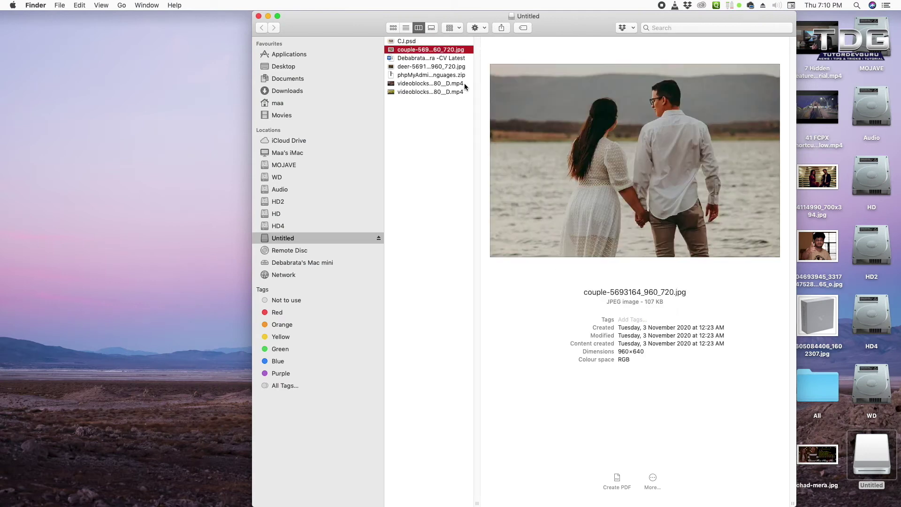
key("Down")
key("Down")
key("Down")
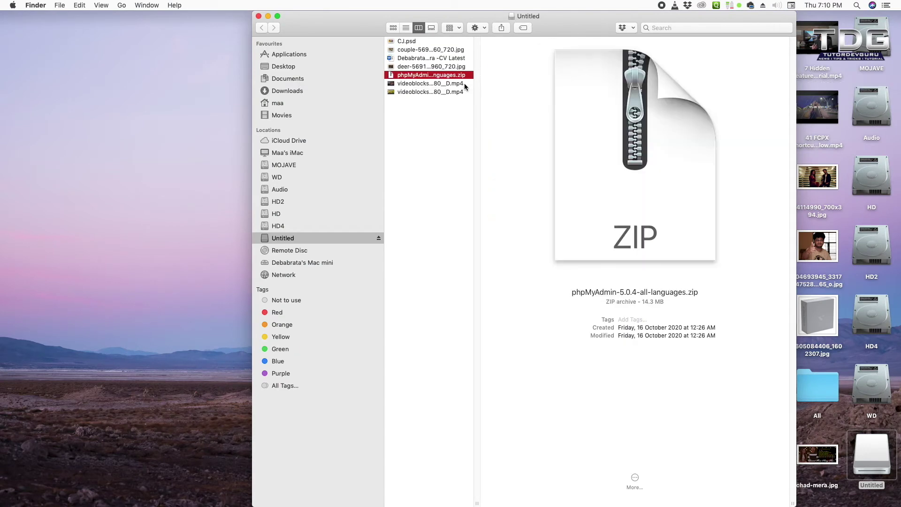
key("Down")
Step: Move all files on the Untitled drive to the Trash and permanently empty the Trash
left_click_drag(421, 148, 426, 29)
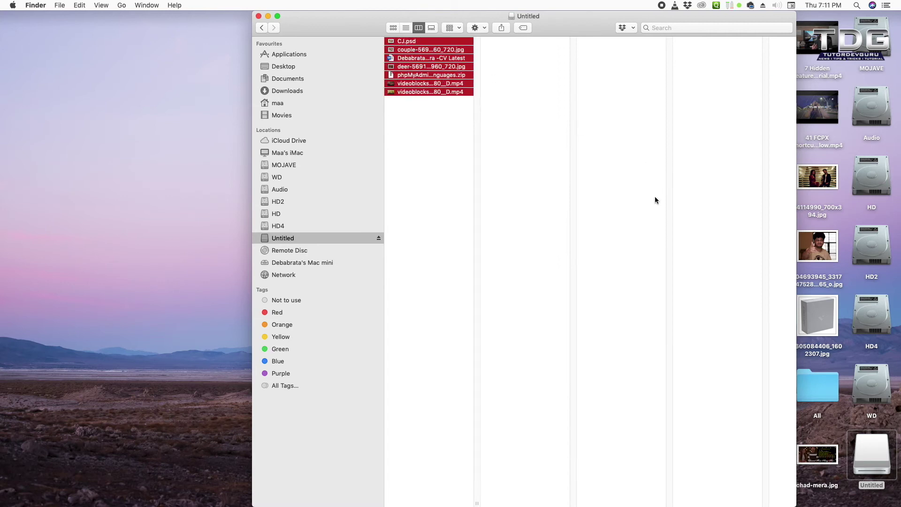
key("super+BackSpace")
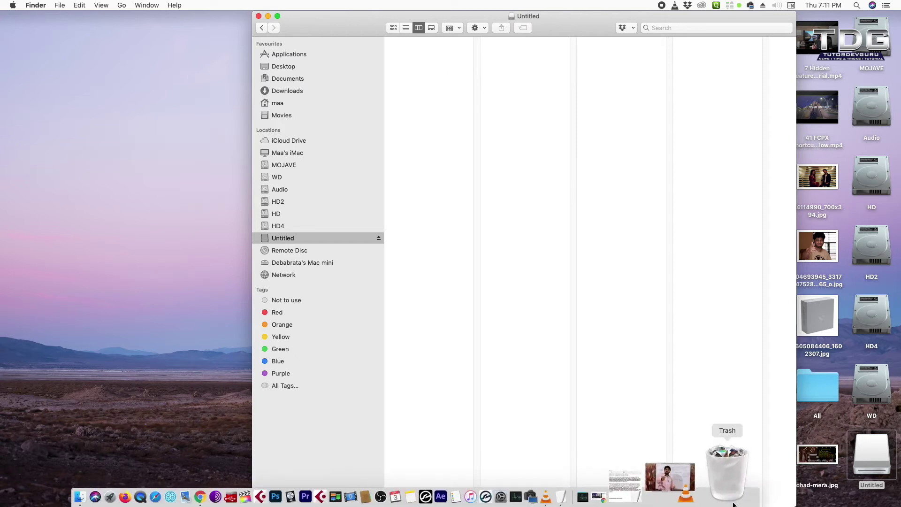
left_click(732, 469)
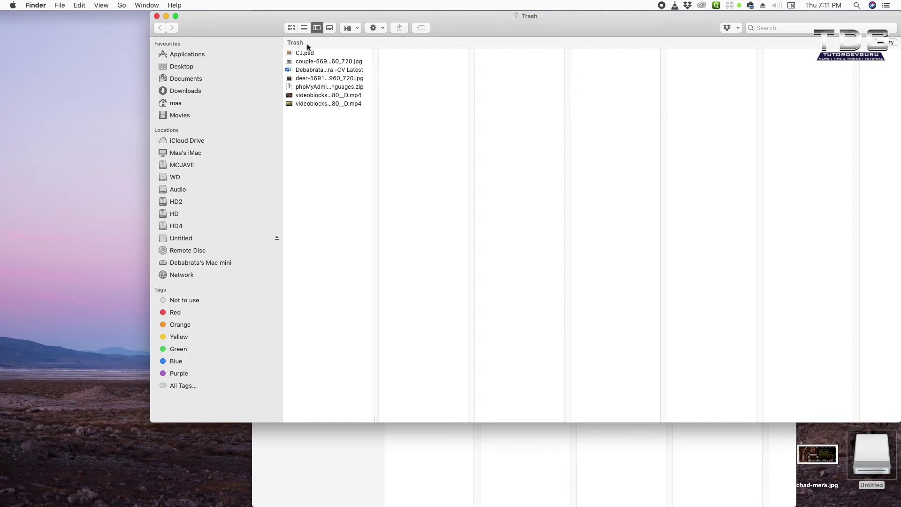
double_click(814, 16)
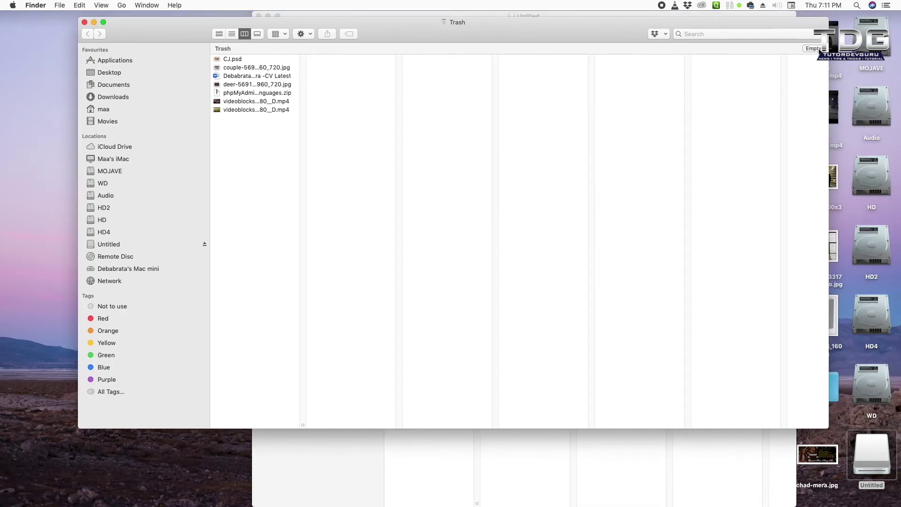
left_click(819, 49)
left_click(490, 174)
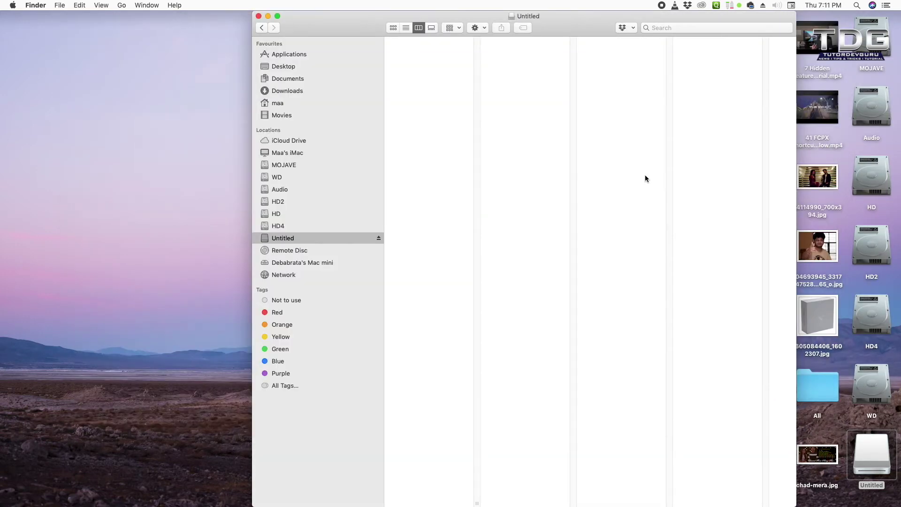
Step: Launch Wondershare Recoverit and authorise it with the account password
left_click(216, 476)
left_click(651, 317)
type("*****")
key("Return")
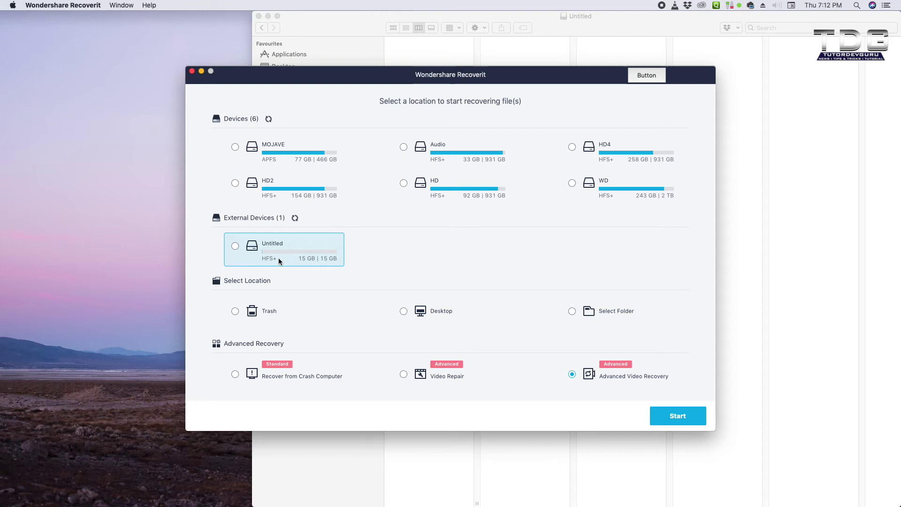
Step: Scan the external Untitled device for lost files and close the scan tips dialog
left_click(308, 257)
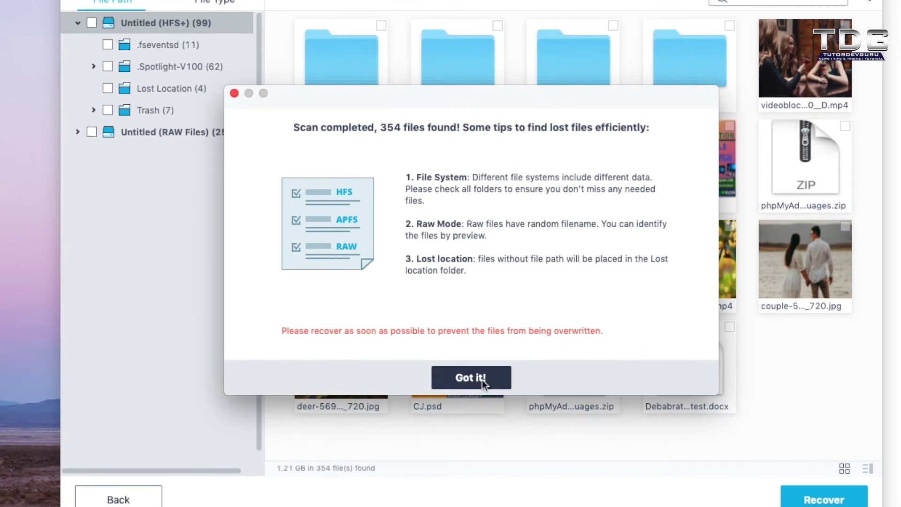
left_click_drag(553, 332, 604, 334)
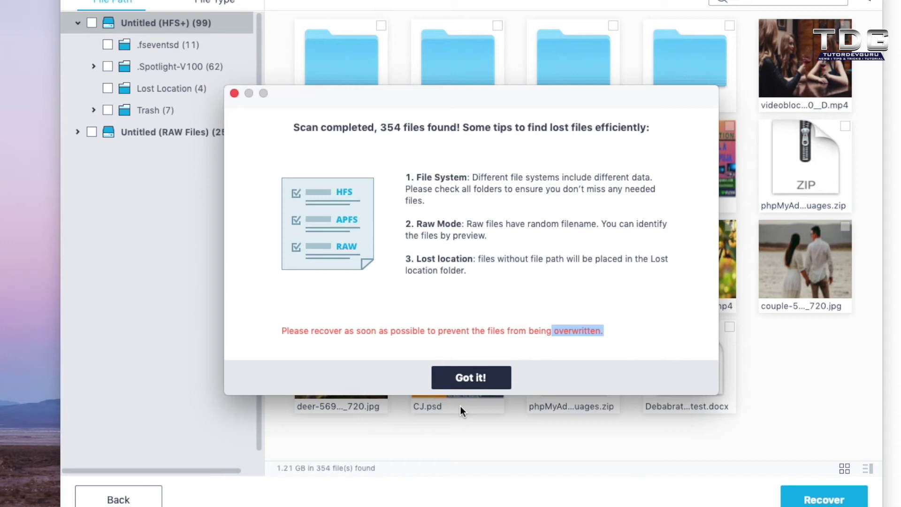
left_click(466, 378)
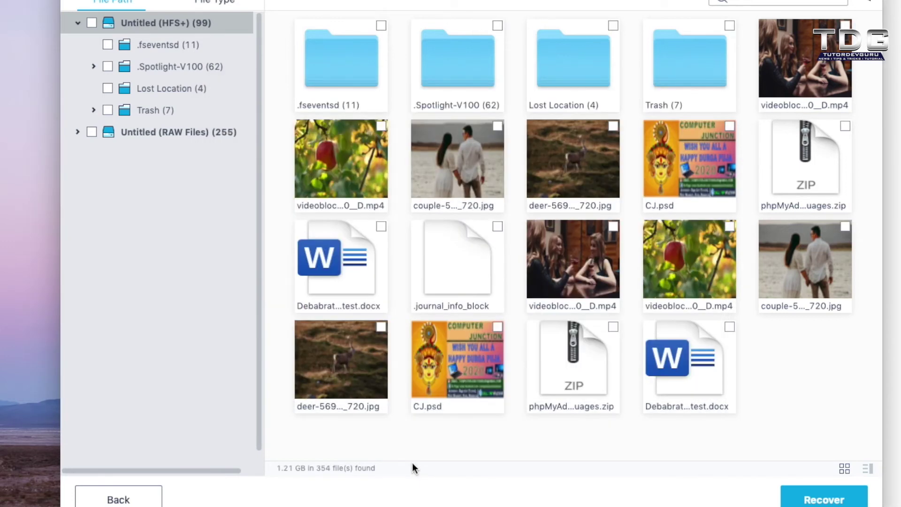
Step: Expand Untitled (RAW Files) and look through its folders of found files, including Archive, Email, Others and Video
left_click(165, 132)
left_click(77, 132)
left_click(151, 154)
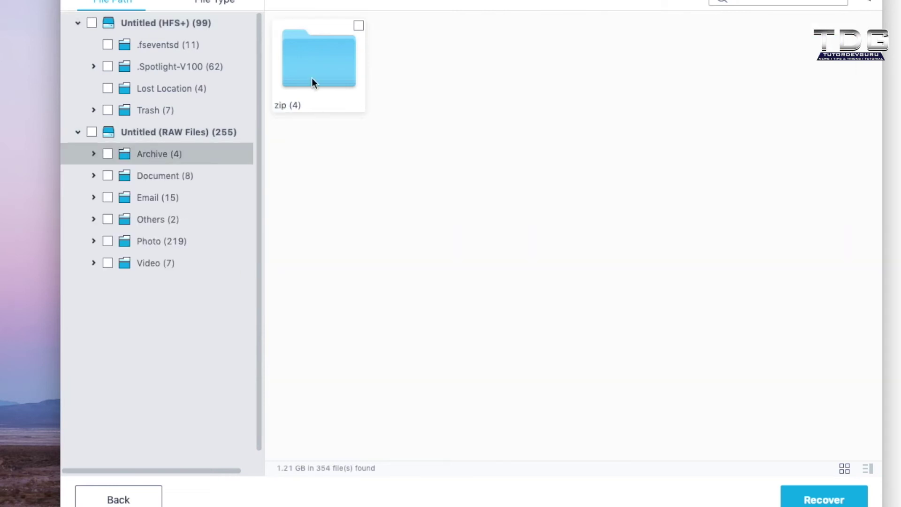
left_click(157, 197)
left_click(151, 219)
left_click(169, 263)
key("Down")
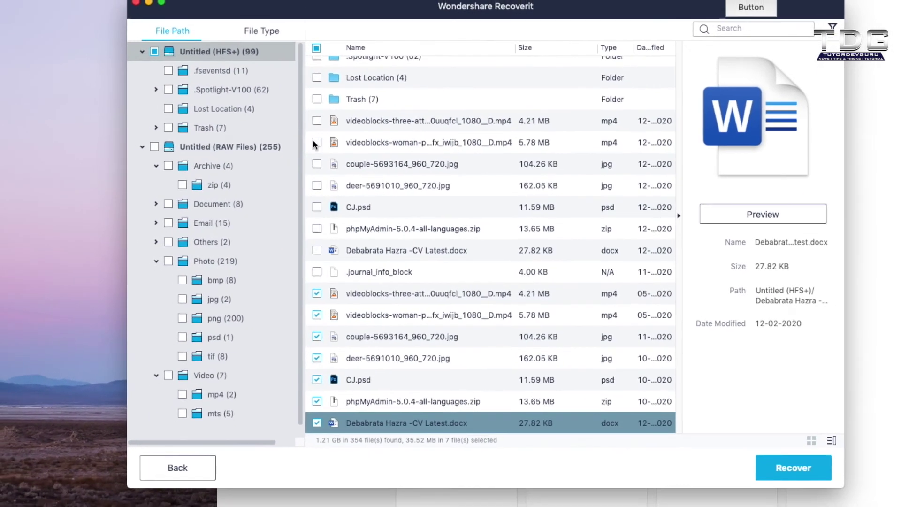
left_click(271, 36)
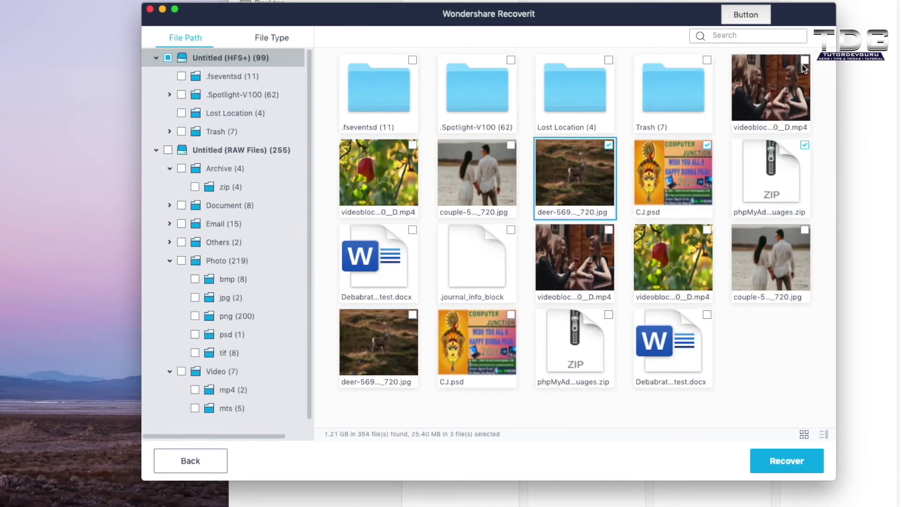
Step: Show the Untitled (HFS+) results as a list and mark the two videoblocks mp4 files listed below .journal_info_block
left_click(801, 64)
left_click(510, 193)
key("Left")
key("Down")
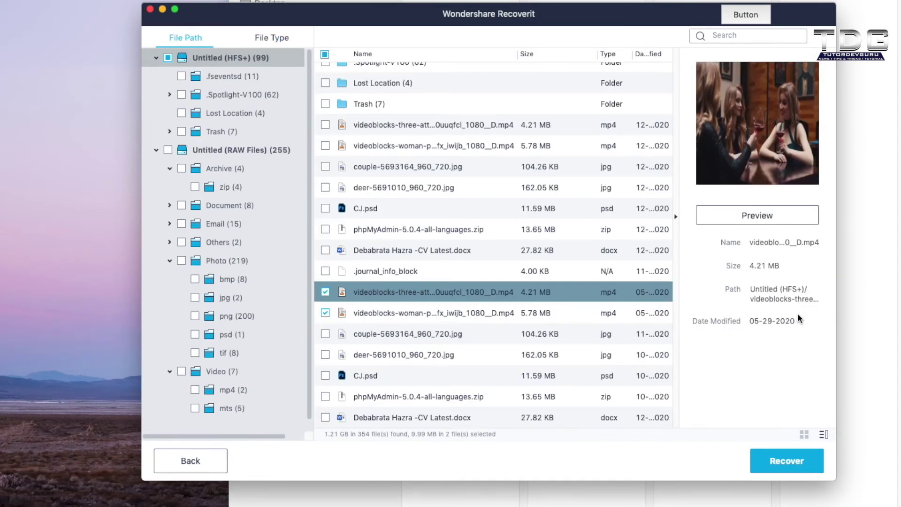
Step: Also mark the couple and deer JPGs, CJ.psd, the phpMyAdmin zip and the CV docx below them, and start recovery
left_click(432, 336)
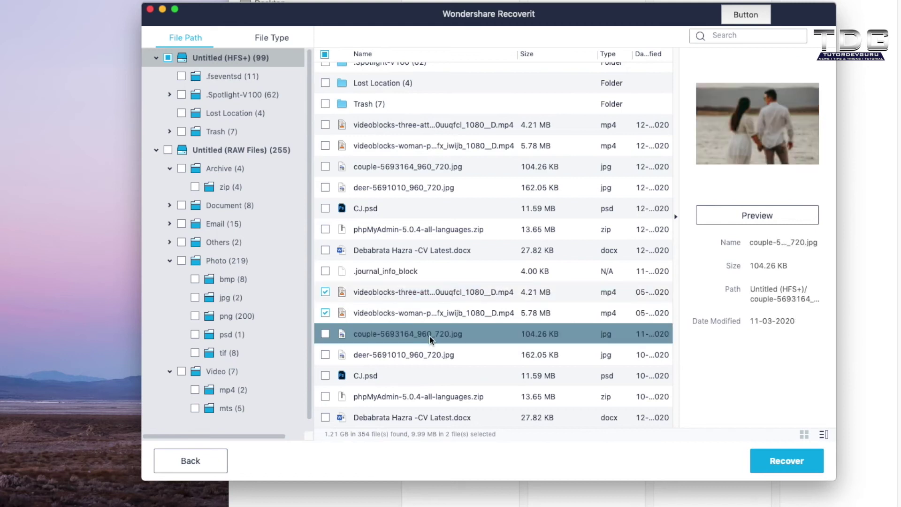
left_click(325, 333)
left_click(342, 359)
left_click(325, 355)
left_click(325, 376)
left_click(325, 396)
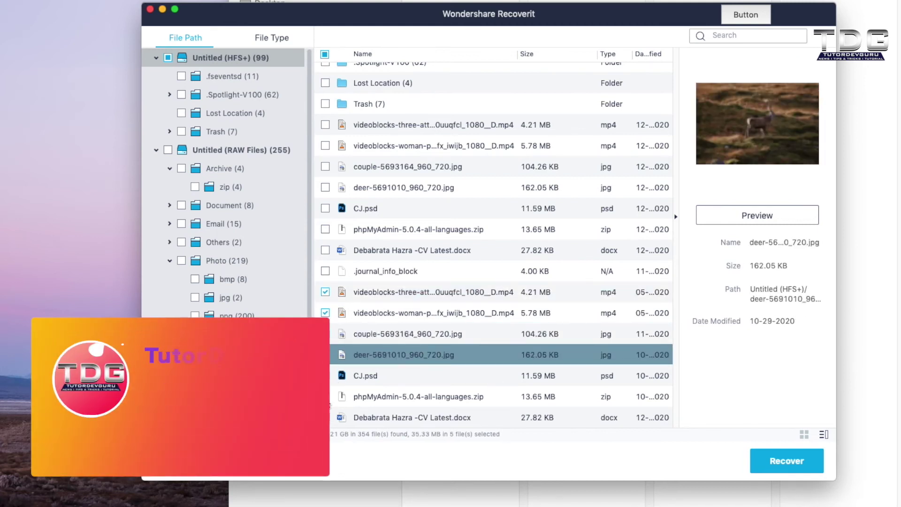
left_click(325, 417)
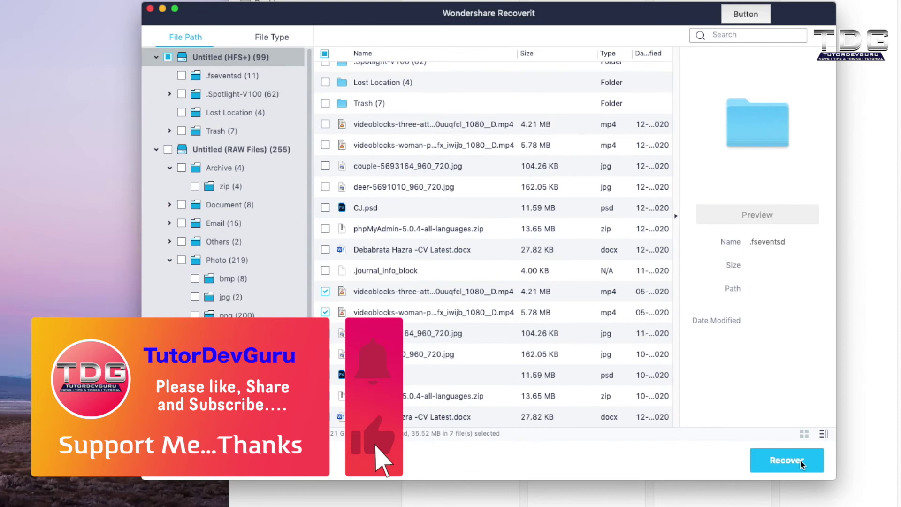
left_click(801, 461)
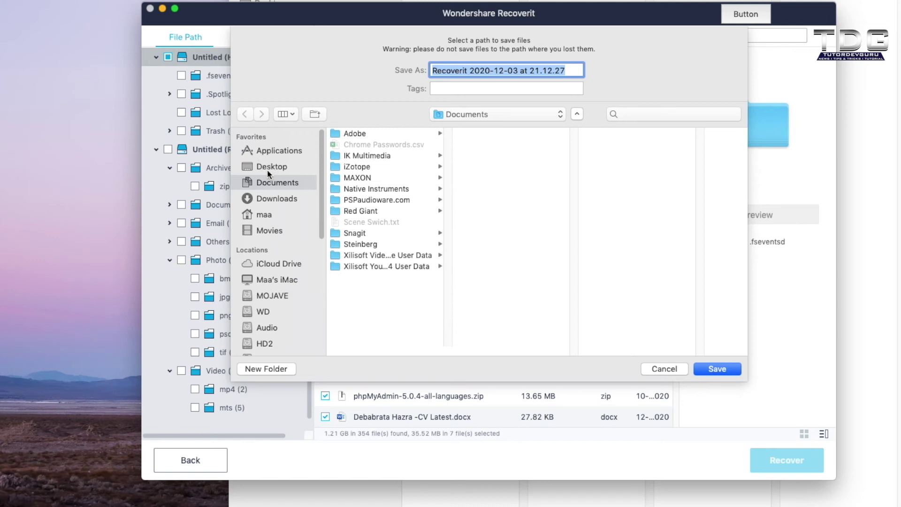
Step: Try to save the recovered files to the Untitled drive, and choose to change the path
scroll(300, 277, "down", 3)
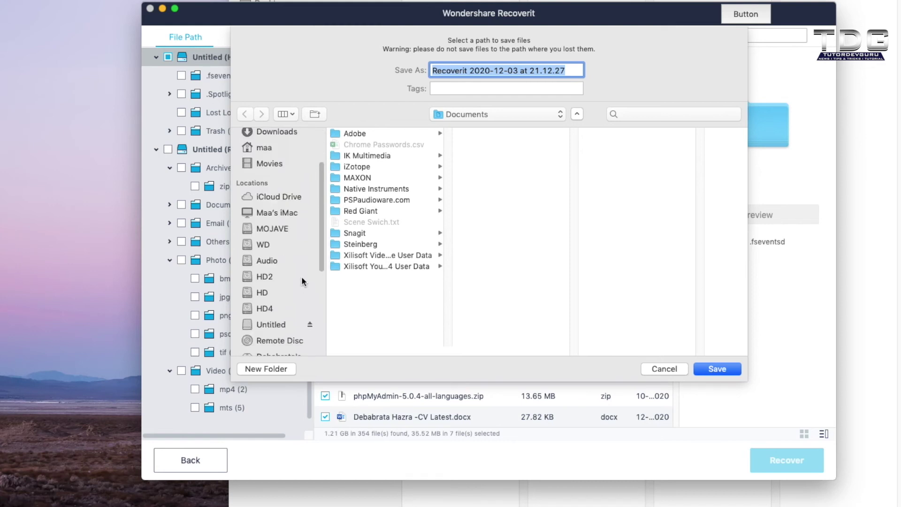
left_click(261, 324)
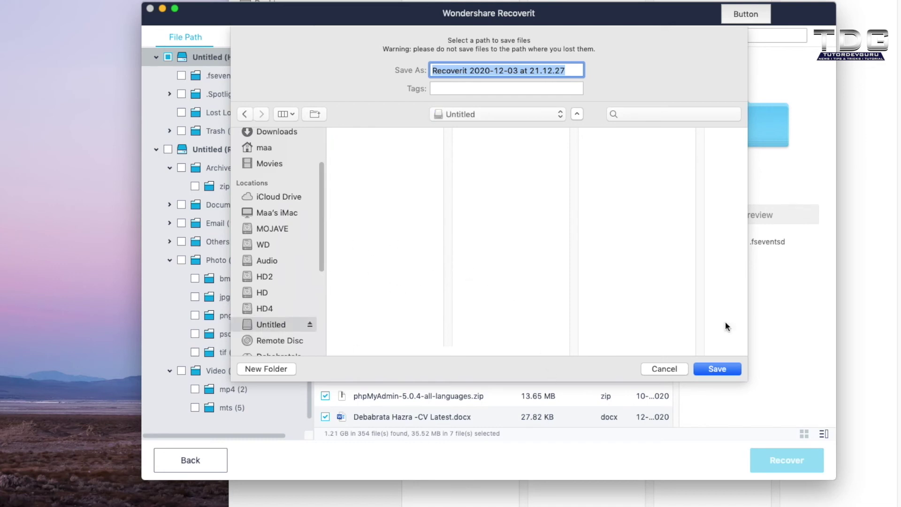
left_click(721, 367)
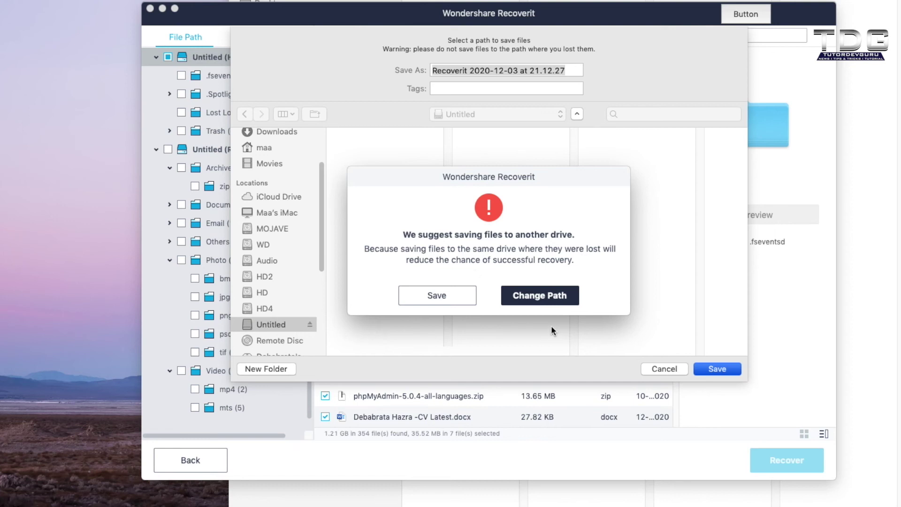
left_click(554, 297)
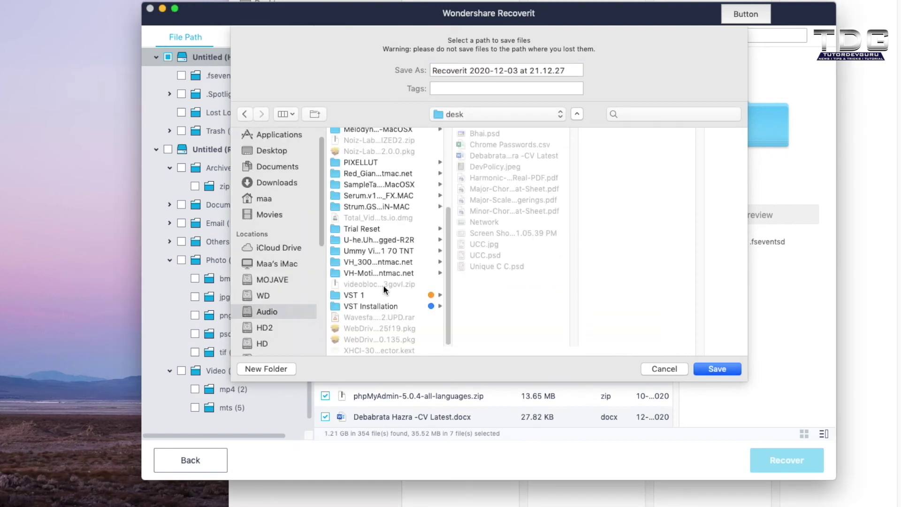
Step: Create a folder named R inside desk on the Audio drive and save the recovered files in it
left_click(280, 369)
type("R")
key("Return")
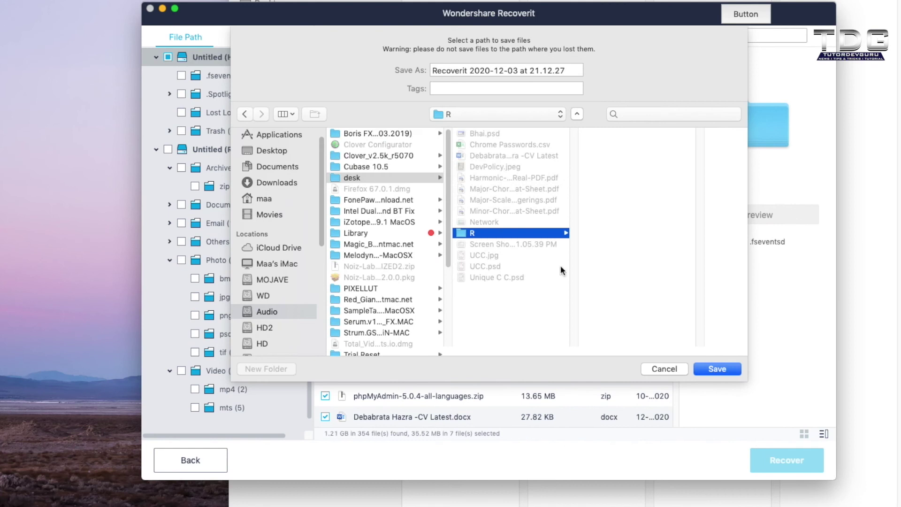
left_click(725, 371)
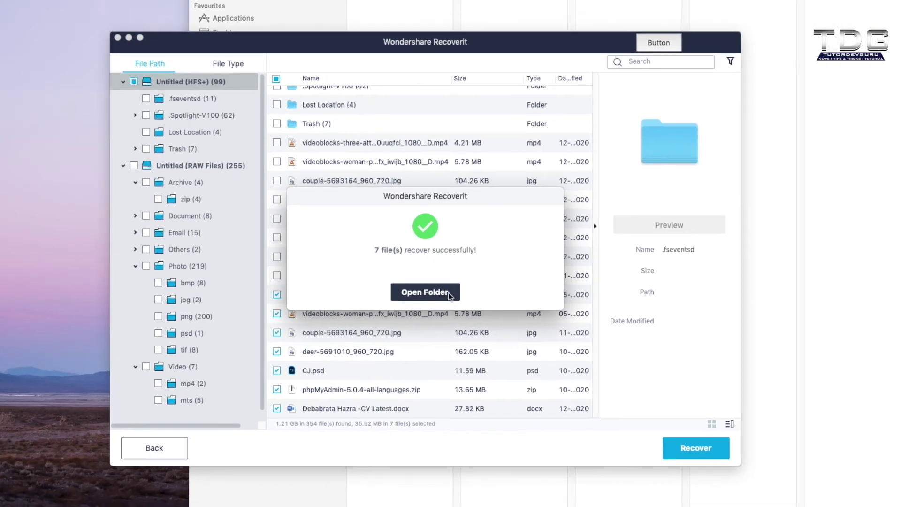
Step: Open the recovery folder in Finder, show the contents of Untitled (HFS+) and enlarge the window
left_click(449, 293)
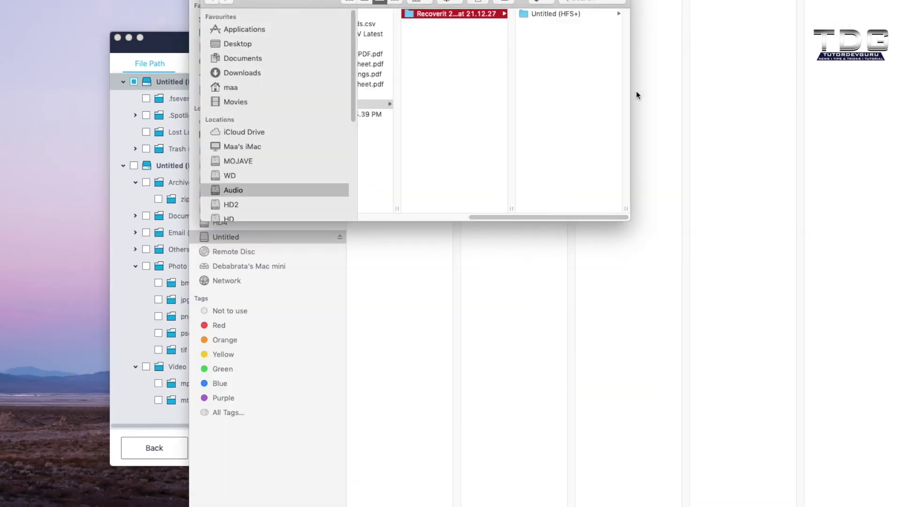
left_click(564, 15)
left_click_drag(628, 218, 784, 349)
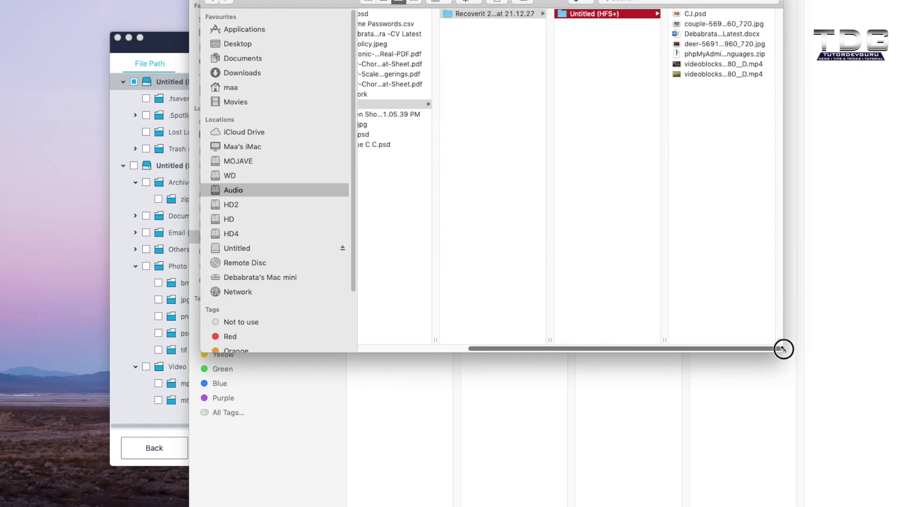
Step: Preview the recovered files one after another, from CJ.psd through the images to the videos, and close the preview
left_click(708, 15)
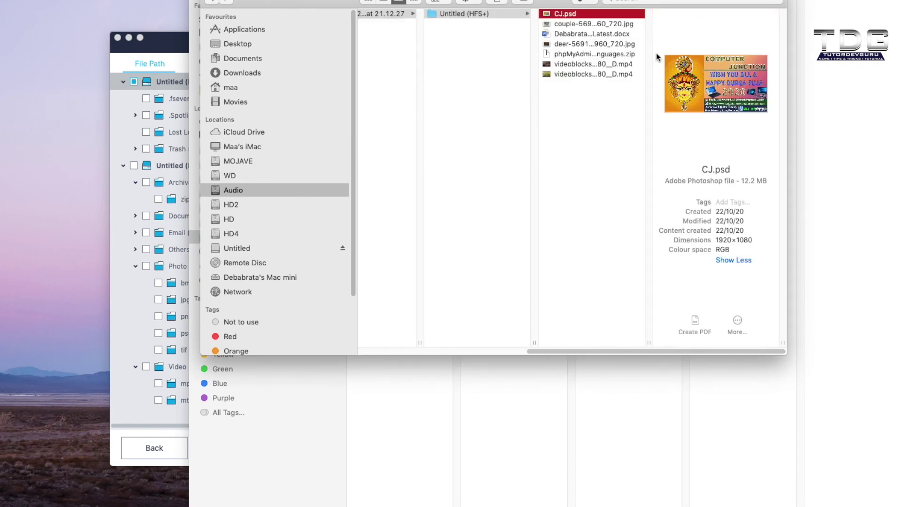
key("Down")
key("space")
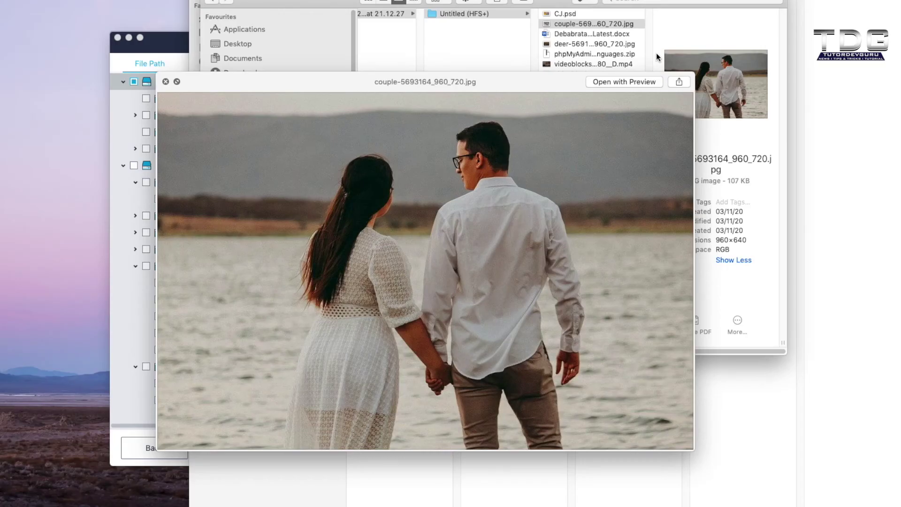
key("Down")
key("Down")
key("Down")
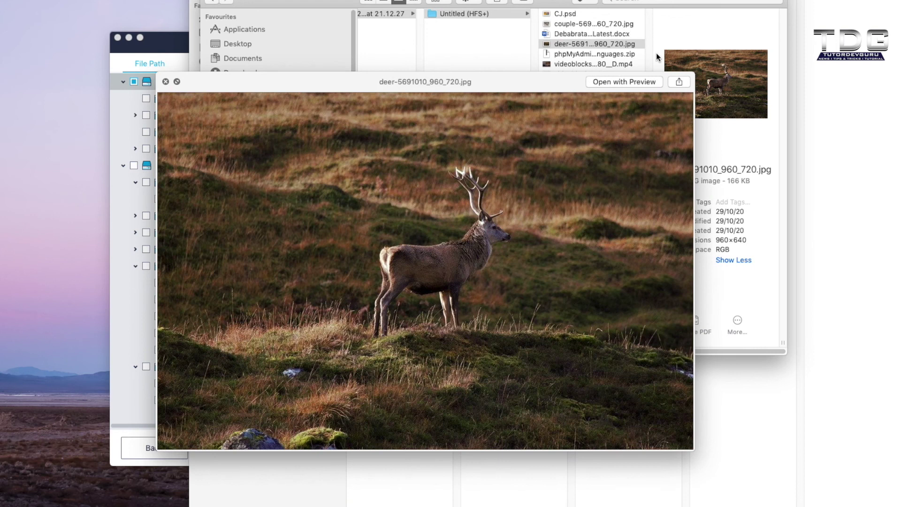
key("Down")
key("Down")
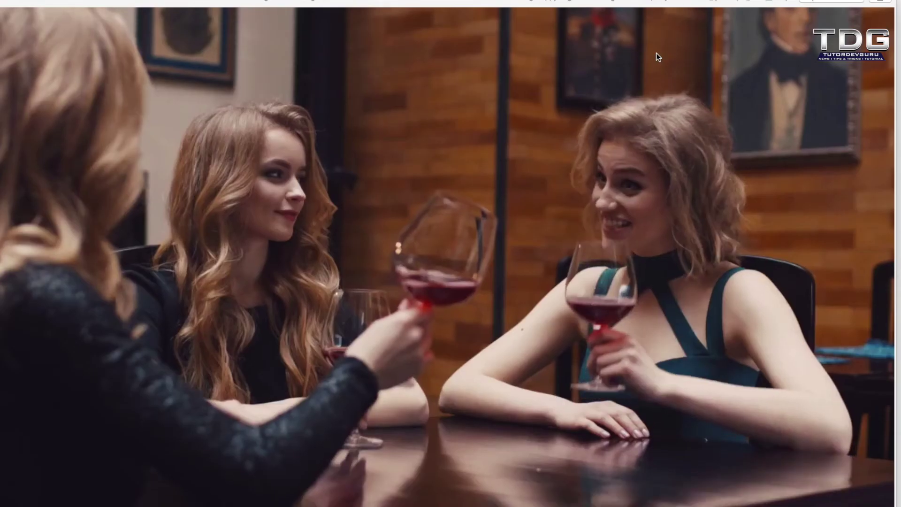
key("Up")
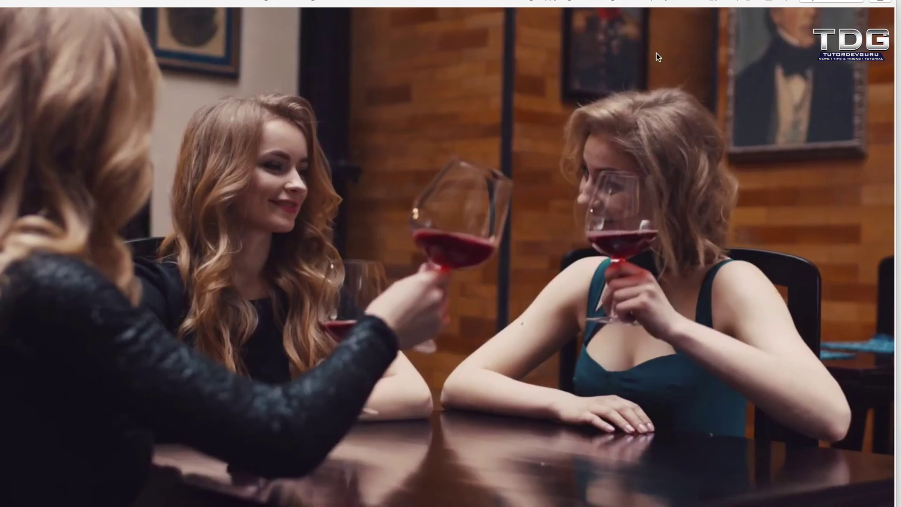
key("space")
left_click(568, 128)
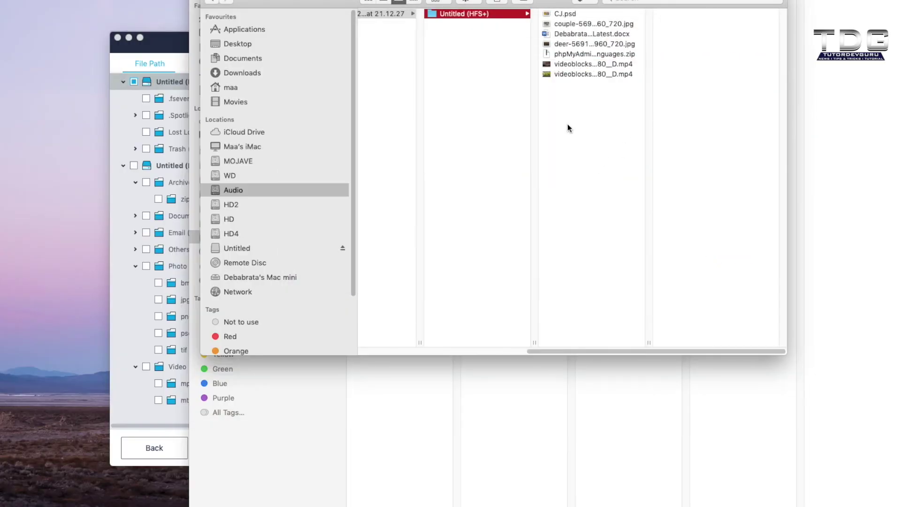